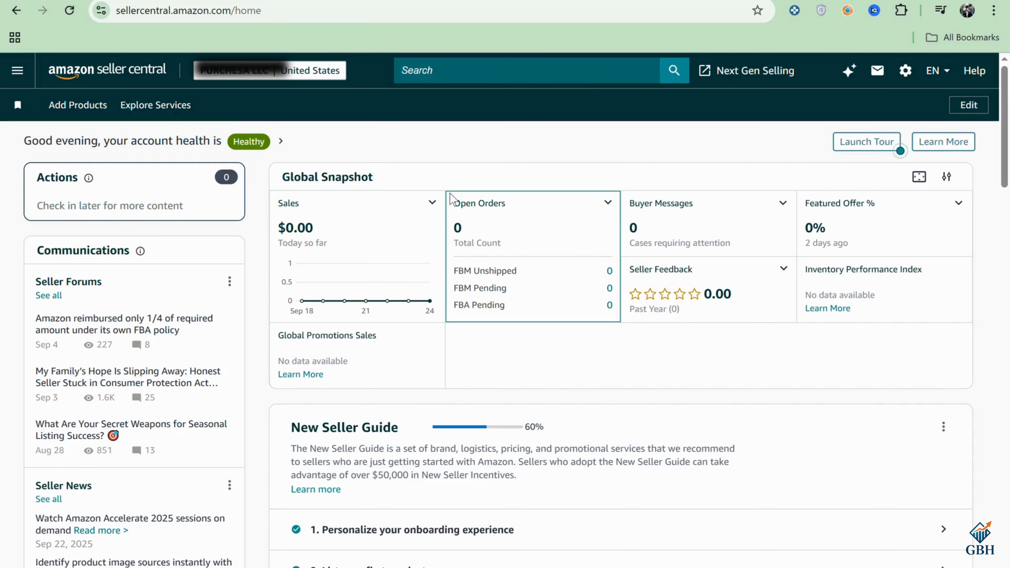
# Step: Go to the Add Products page and search the catalog for B0D65FWJK5
pyautogui.click(14, 71)
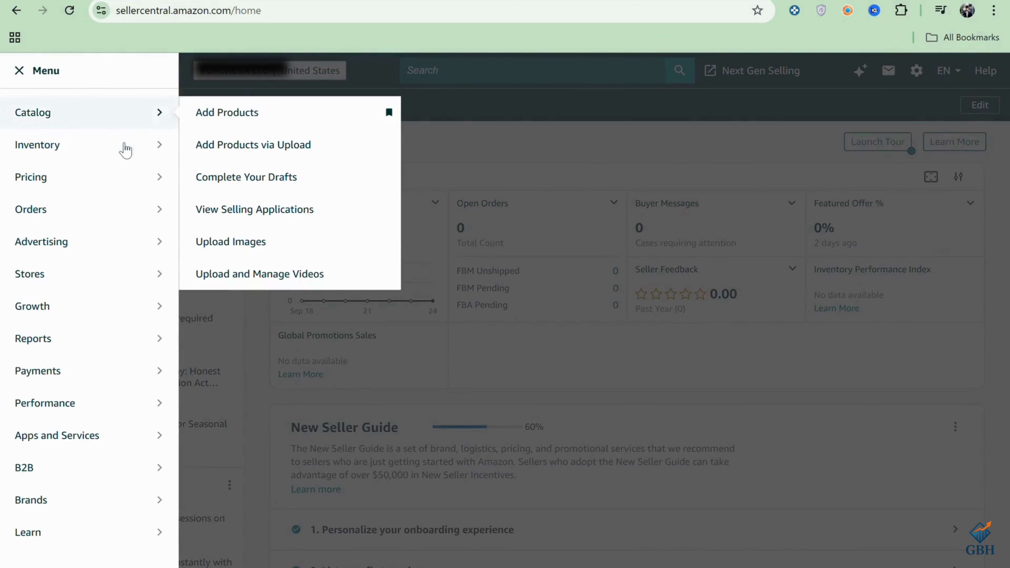
pyautogui.moveTo(126, 154)
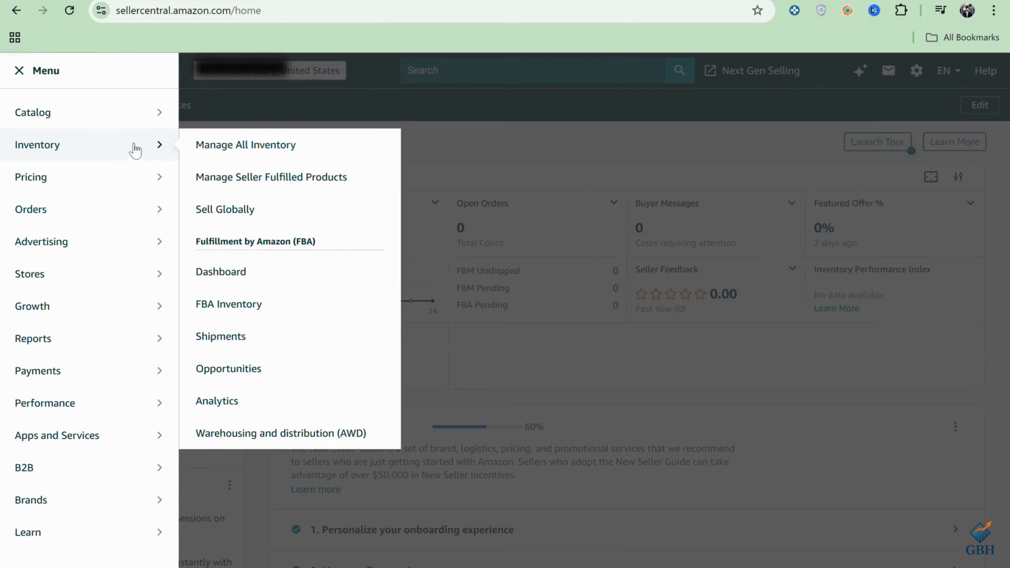
pyautogui.moveTo(149, 112)
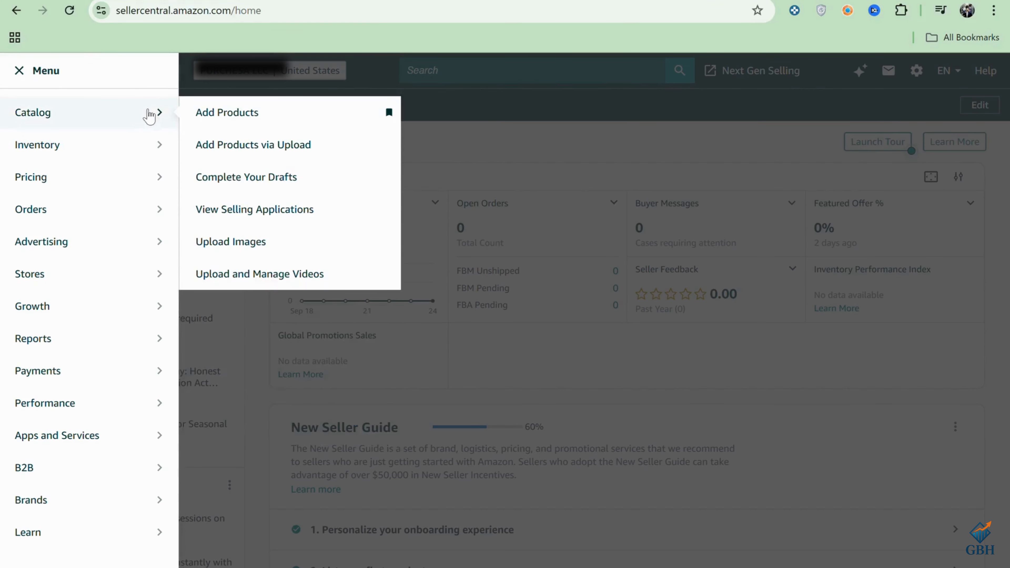
pyautogui.click(222, 115)
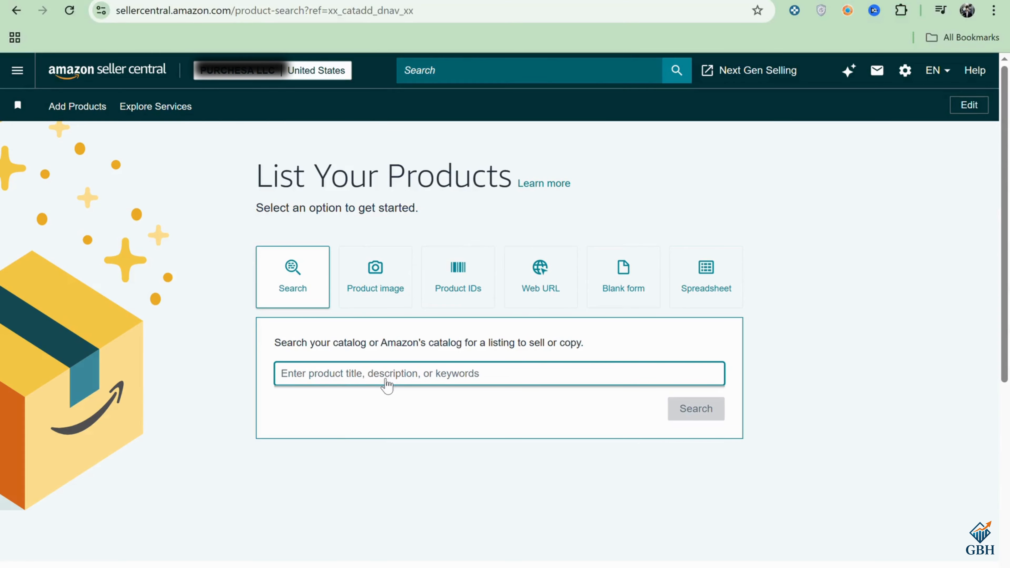
pyautogui.write('B0D65FWJK5')
pyautogui.press('Return')
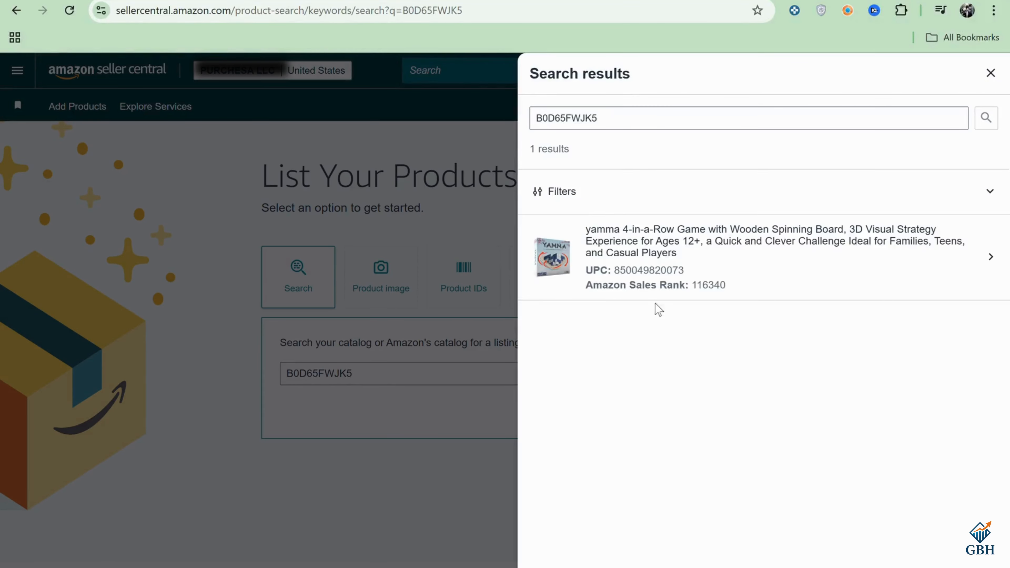
# Step: Select the yamma 4-in-a-Row Game, set its condition to New and start selling this product
pyautogui.click(681, 237)
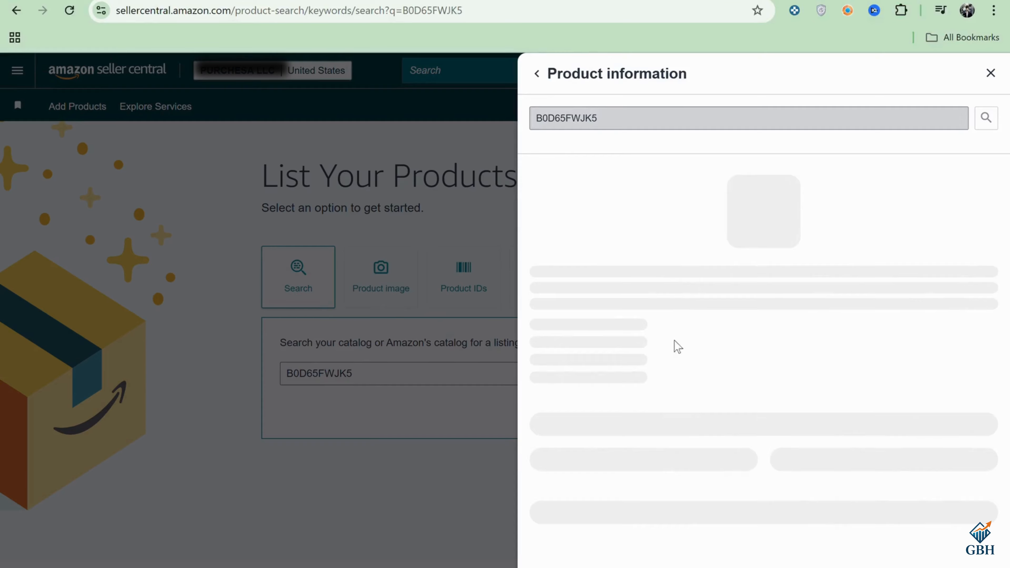
pyautogui.click(679, 446)
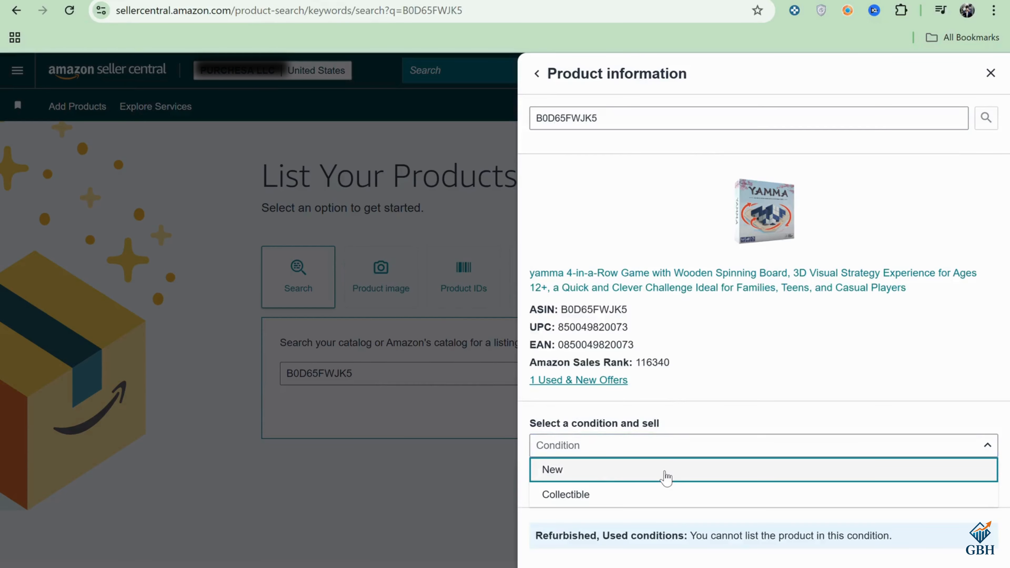
pyautogui.click(667, 472)
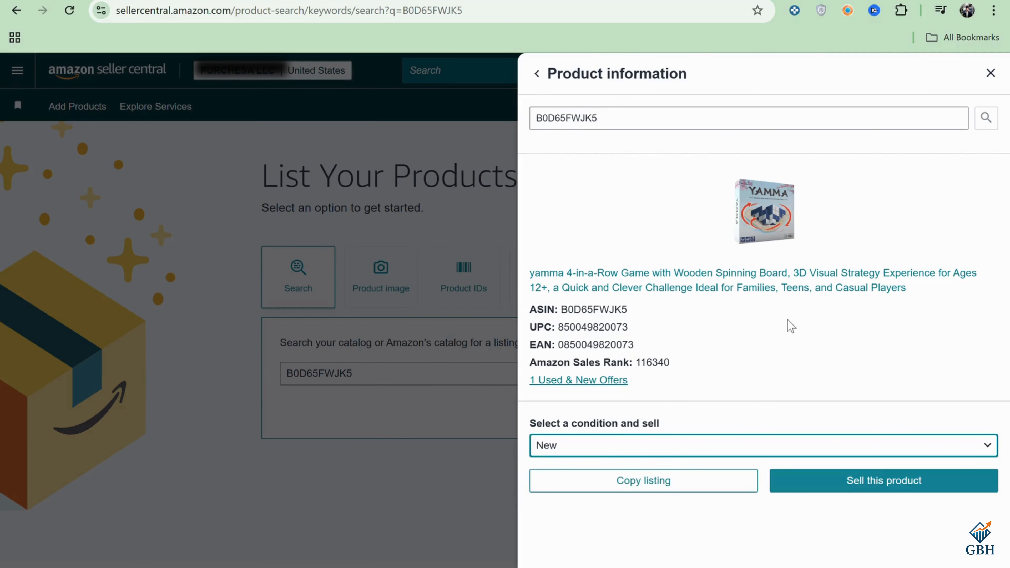
pyautogui.click(874, 491)
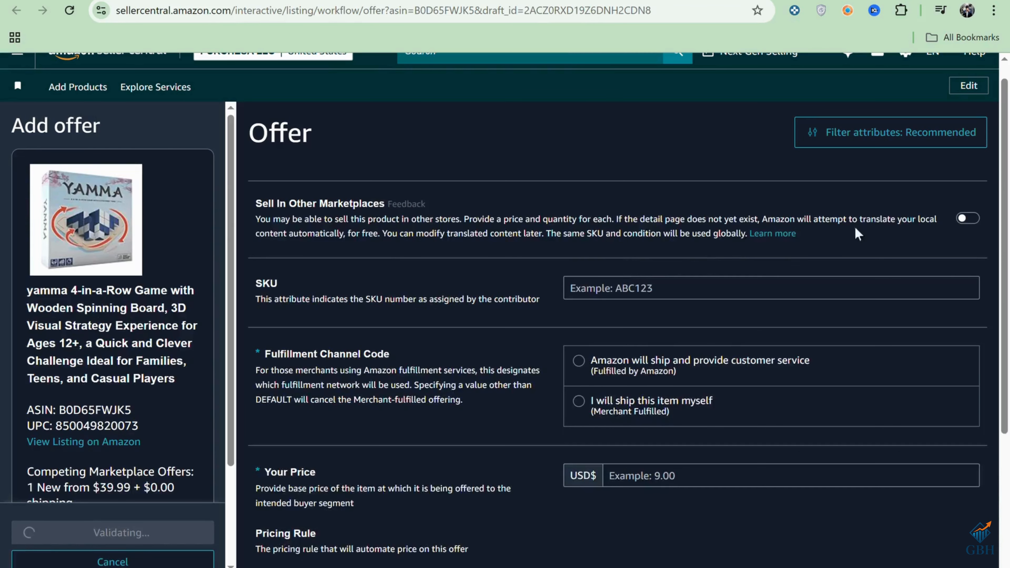
# Step: Set the offer's fulfillment channel to "I will ship this item myself" and its SKU to ABC333111
pyautogui.moveTo(1007, 190); pyautogui.dragTo(1009, 269)
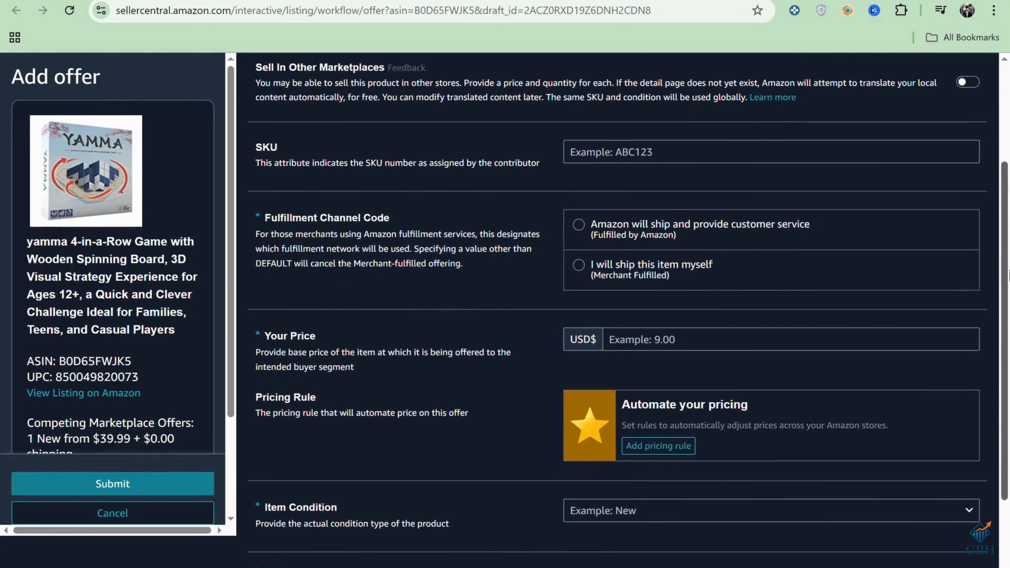
pyautogui.click(588, 276)
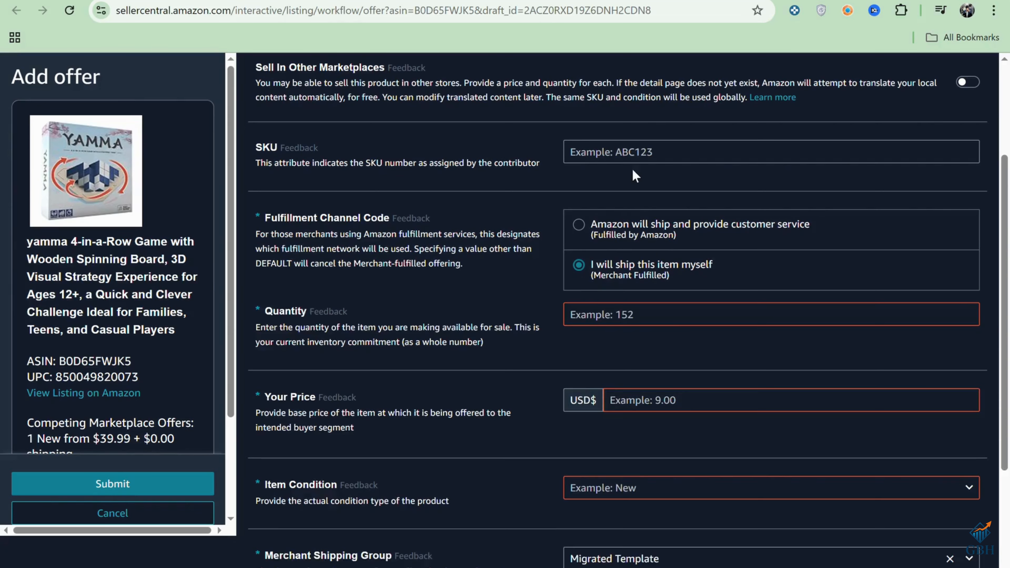
pyautogui.click(652, 160)
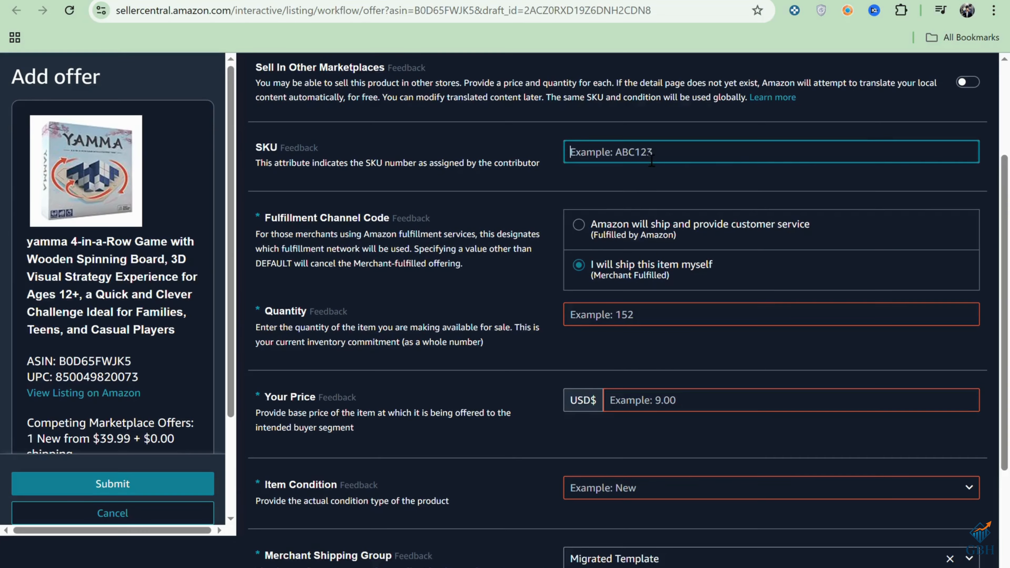
pyautogui.press('Down')
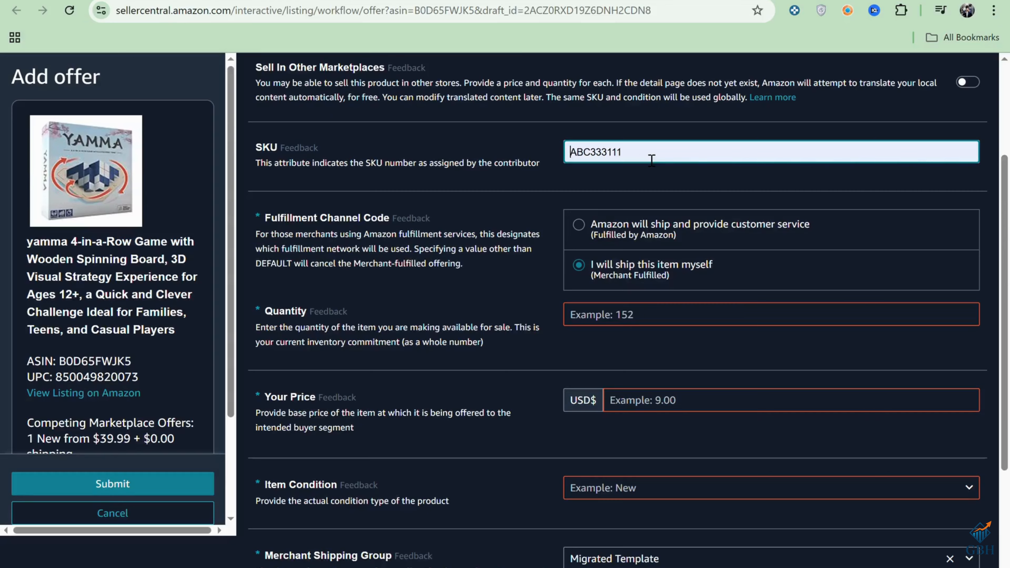
pyautogui.press('Return')
# Step: Fill in the offer with quantity 100, a price of USD 50.00 and item condition New
pyautogui.scroll(-2, 623, 309)
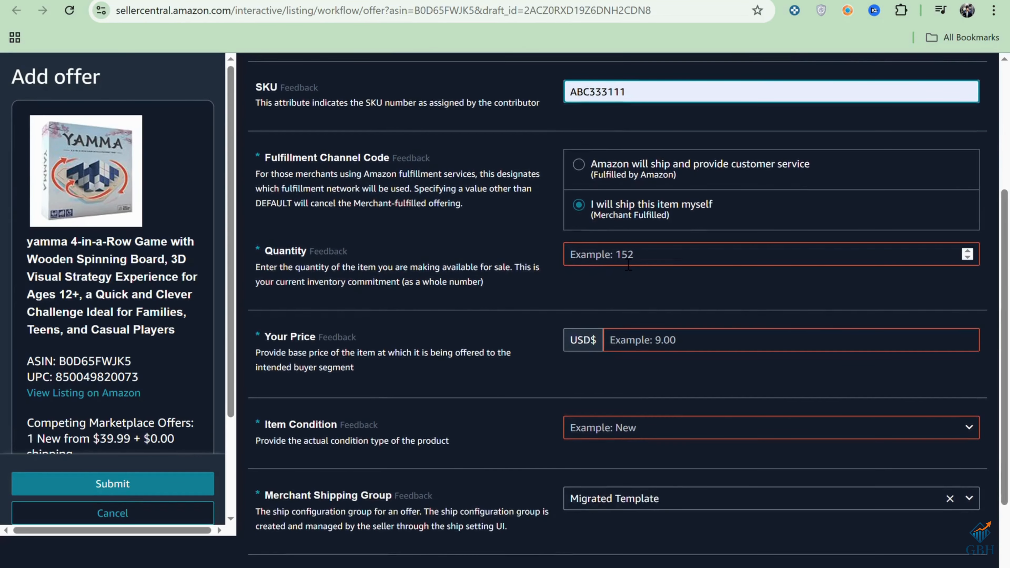
pyautogui.click(628, 265)
pyautogui.write('100')
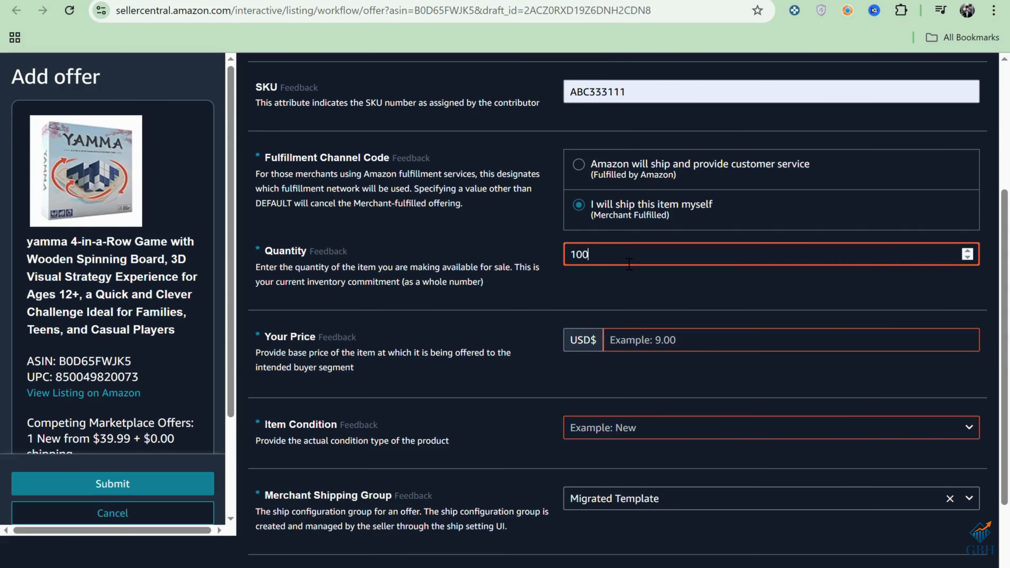
pyautogui.click(712, 341)
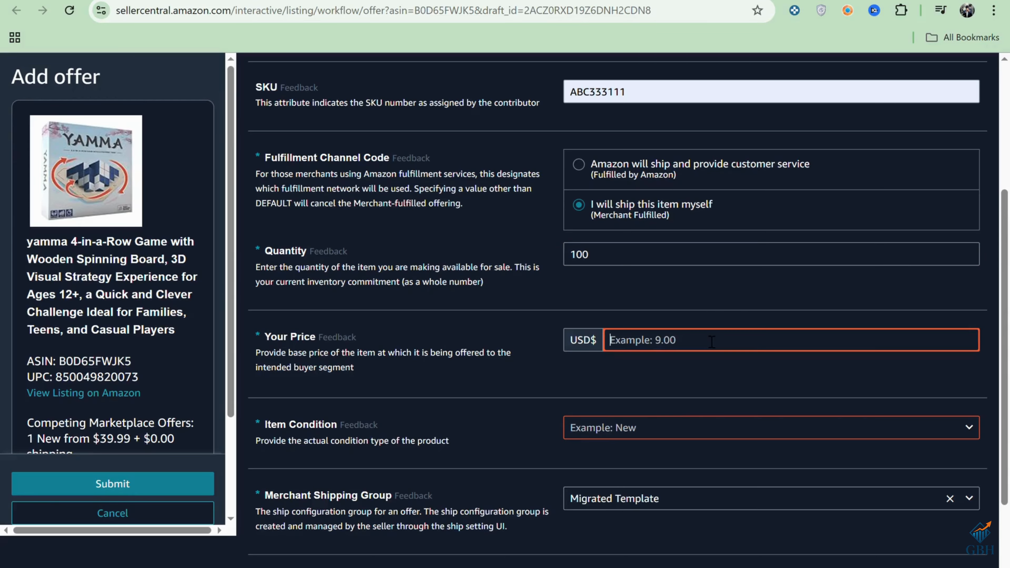
pyautogui.write('50')
pyautogui.click(661, 428)
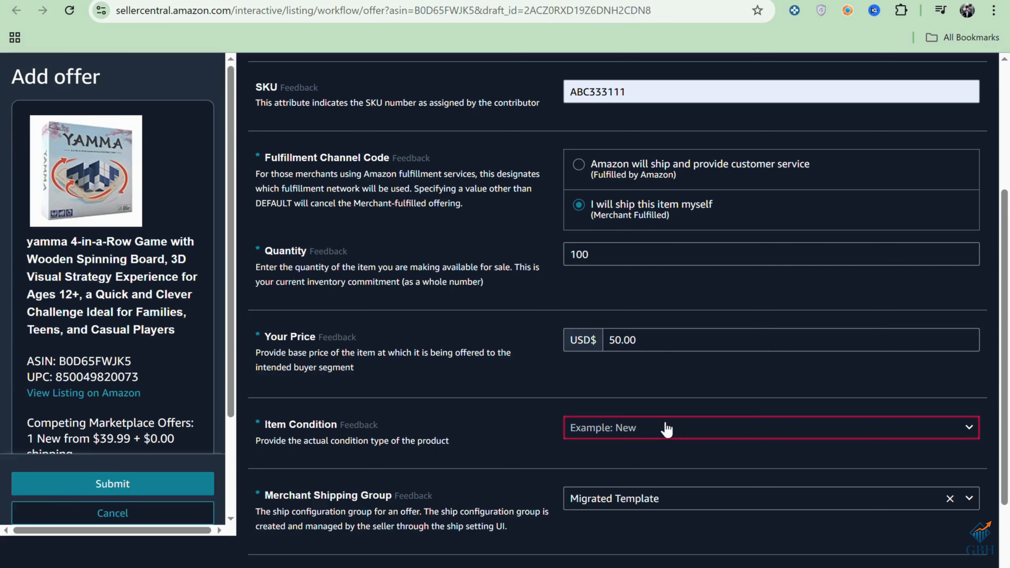
pyautogui.click(659, 478)
# Step: Choose Migrated Template as the offer's merchant shipping group
pyautogui.scroll(-4, 1007, 370)
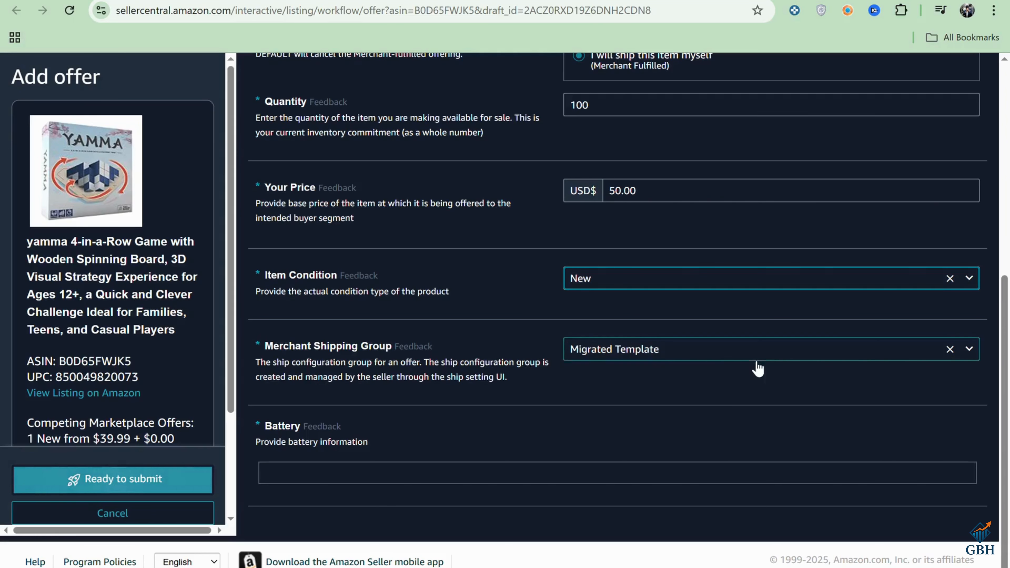
pyautogui.click(681, 357)
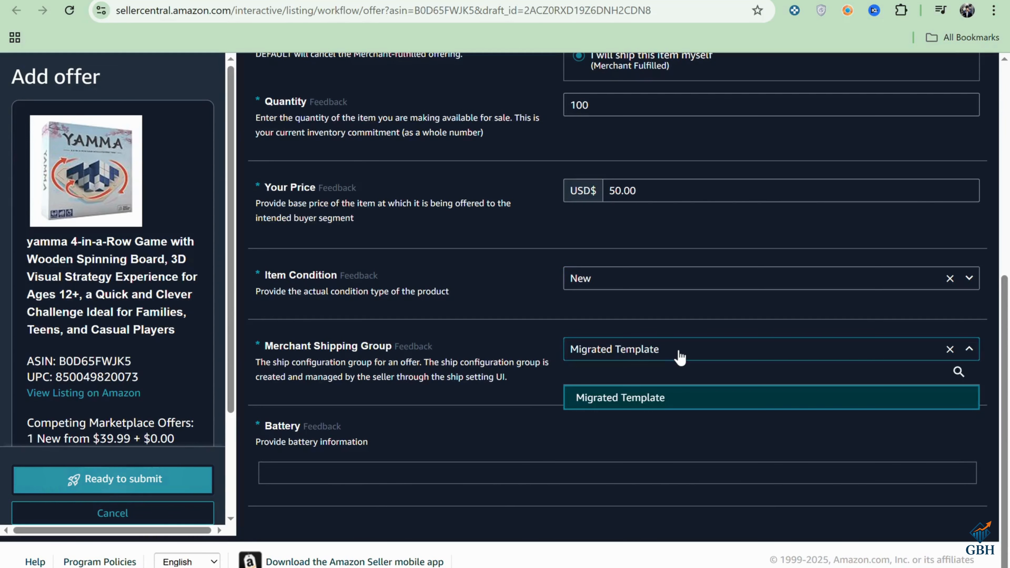
pyautogui.click(650, 410)
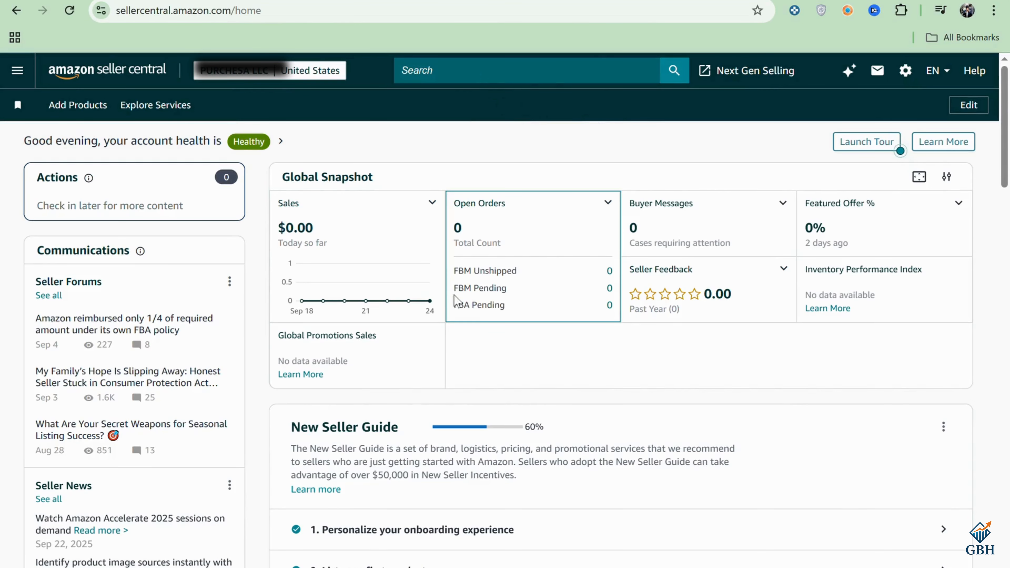
# Step: Go to the account's shipping settings and open the default Migrated Template for editing
pyautogui.moveTo(904, 75)
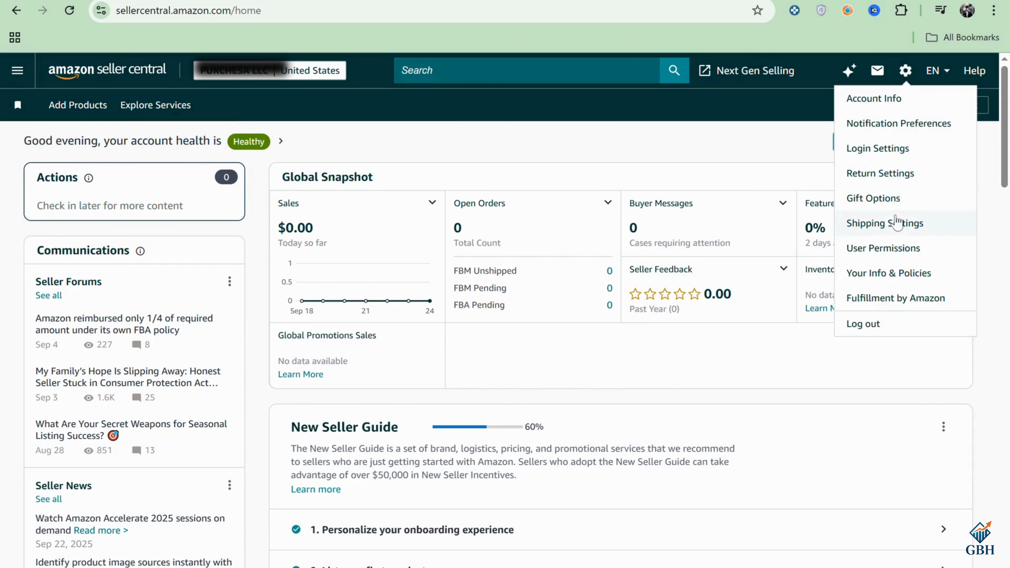
pyautogui.click(899, 230)
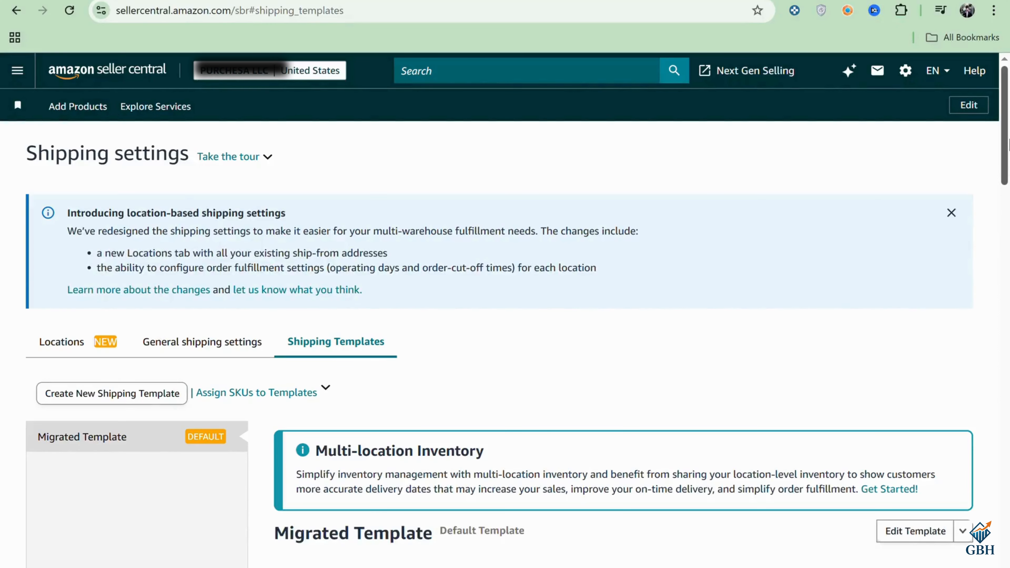
pyautogui.scroll(-4, 1008, 145)
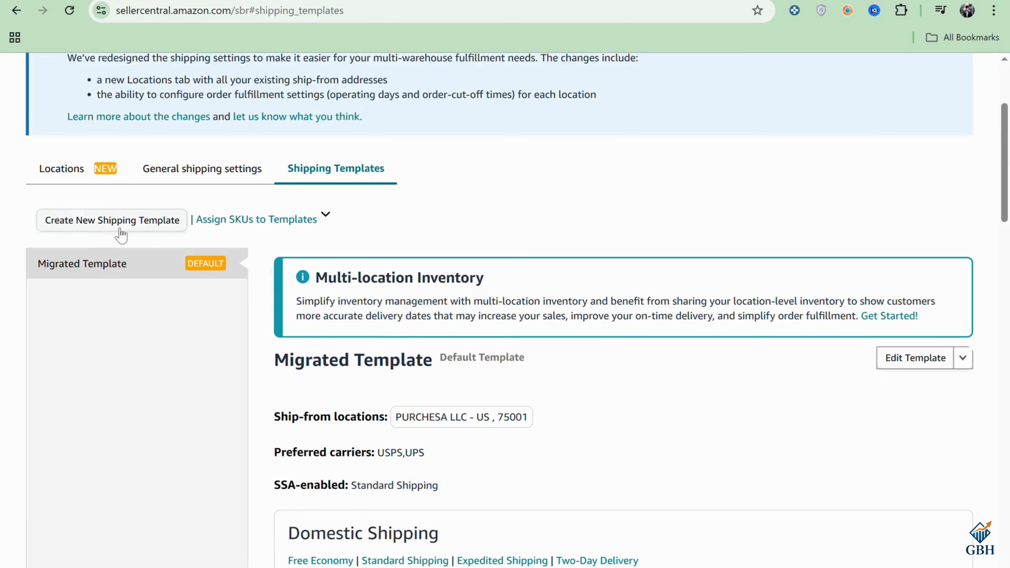
pyautogui.click(228, 225)
pyautogui.click(503, 406)
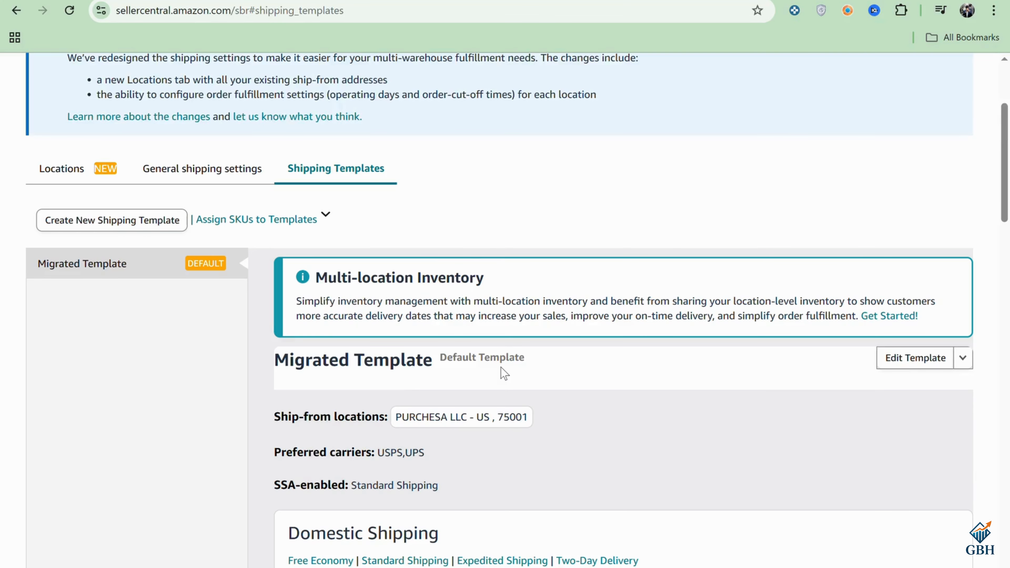
pyautogui.scroll(-5, 1005, 169)
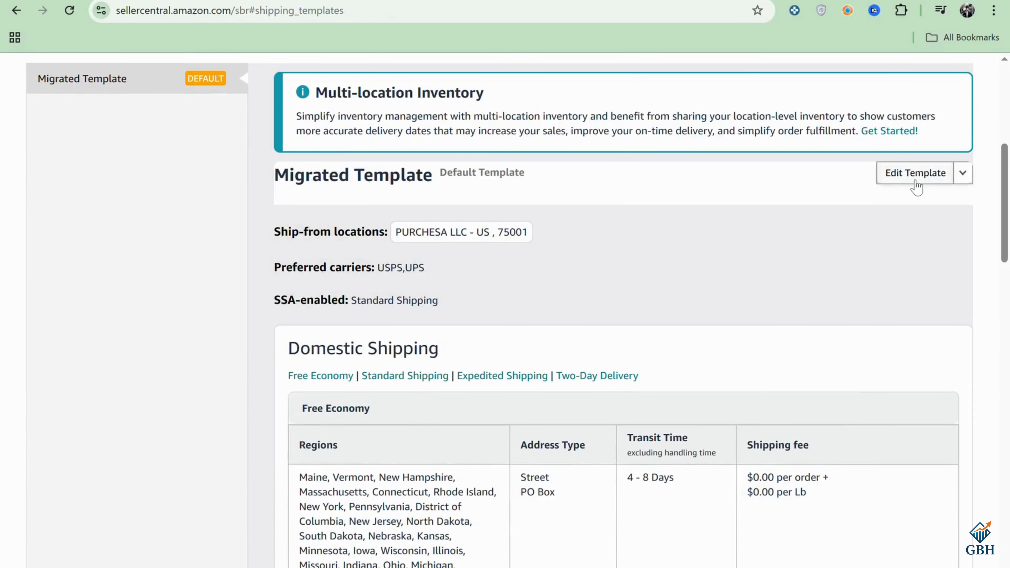
pyautogui.click(916, 180)
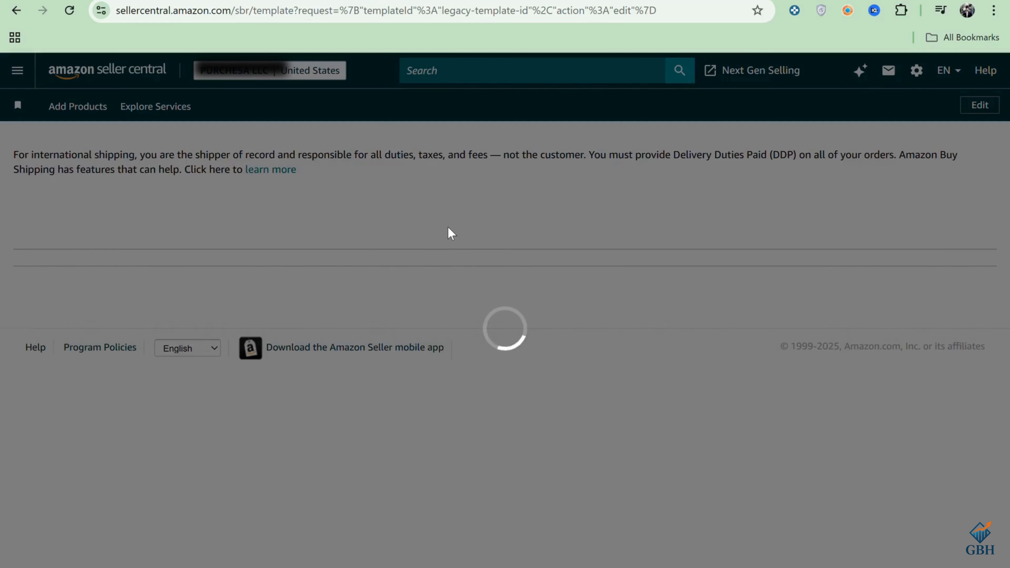
# Step: Examine the template's domestic shipping regions, address types, transit times and shipping fees, down to the international shipping options
pyautogui.scroll(-8, 516, 211)
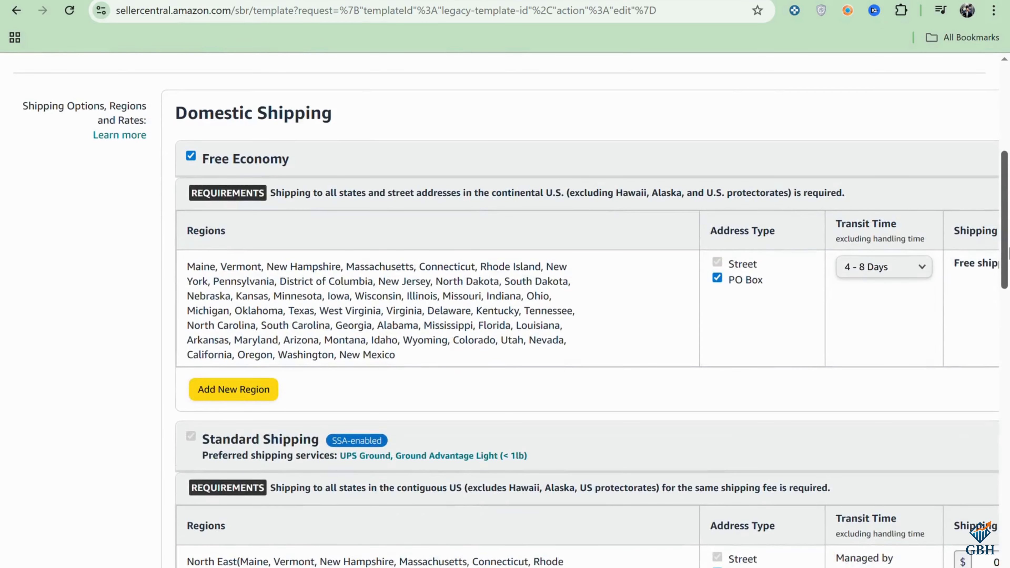
pyautogui.moveTo(1009, 247); pyautogui.dragTo(1009, 267)
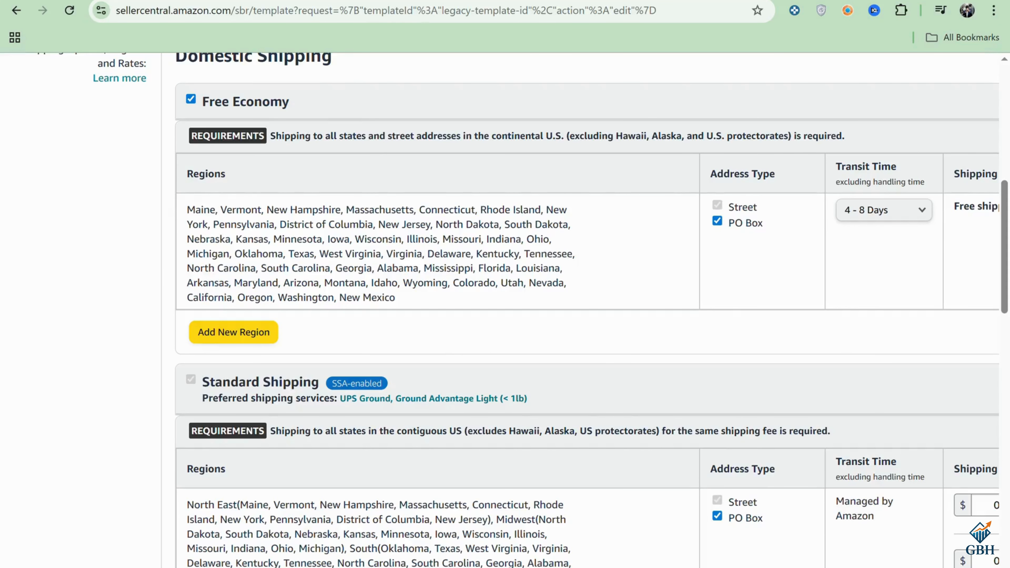
pyautogui.hscroll(5, 505, 311)
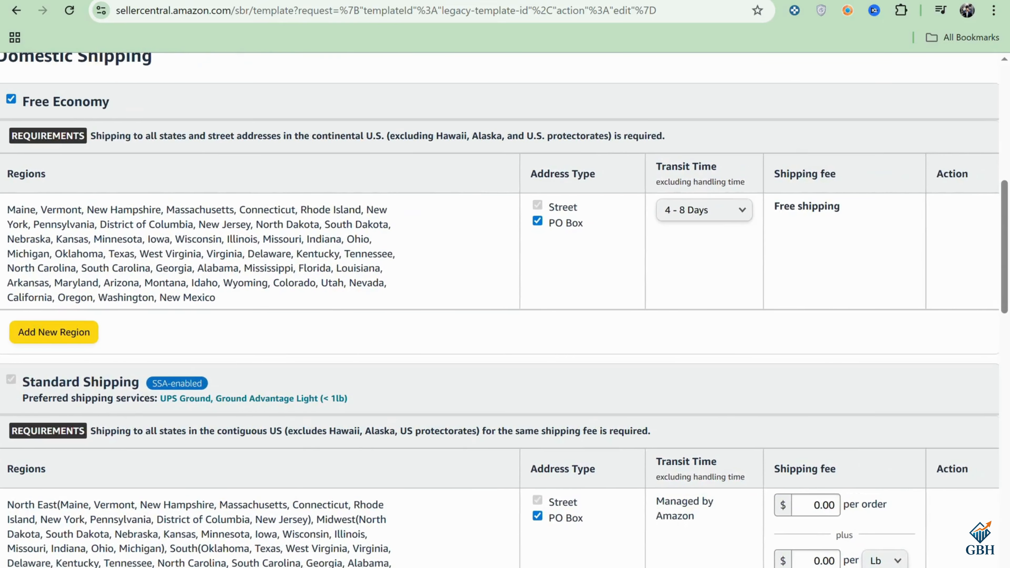
pyautogui.hscroll(1, 505, 310)
pyautogui.hscroll(-3, 847, 195)
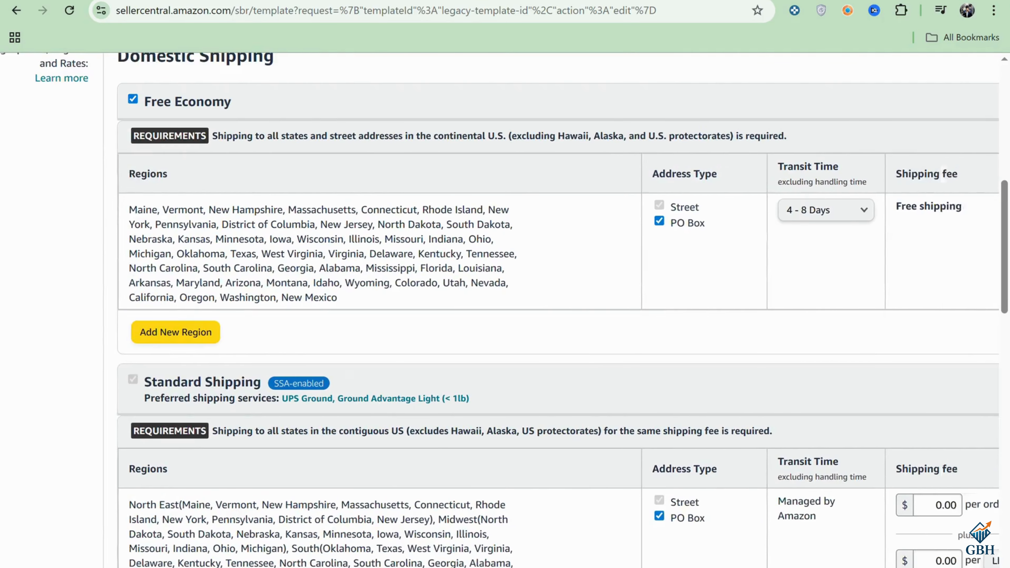
pyautogui.hscroll(2, 848, 195)
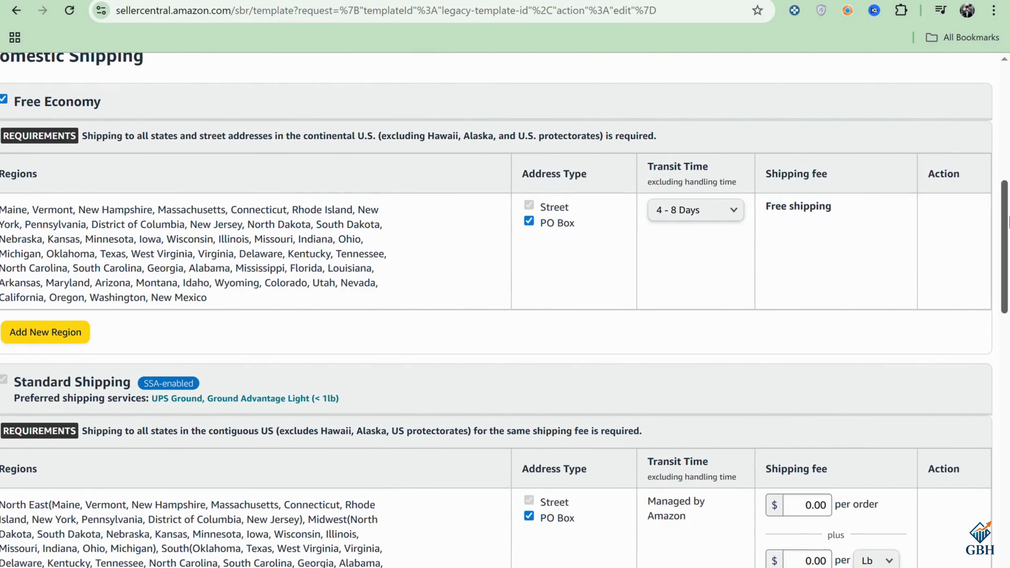
pyautogui.moveTo(1007, 225); pyautogui.dragTo(1008, 278)
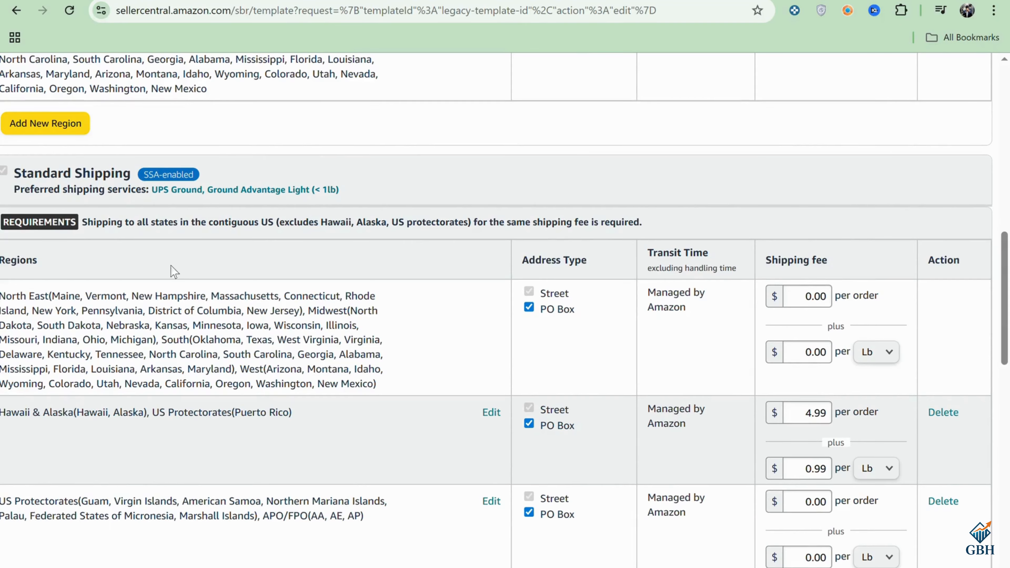
pyautogui.moveTo(1005, 305); pyautogui.dragTo(1008, 523)
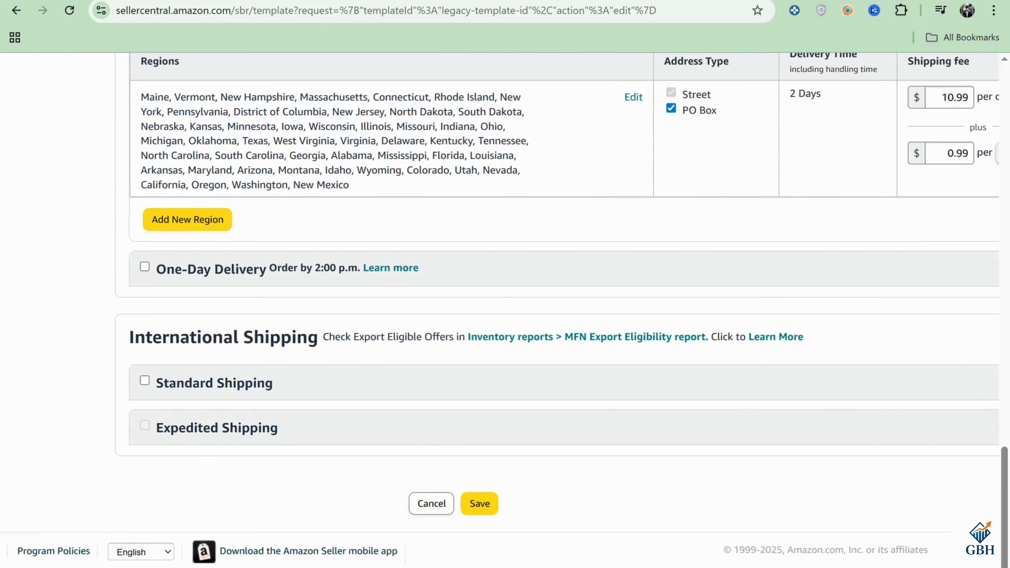
pyautogui.hscroll(-4, 499, 311)
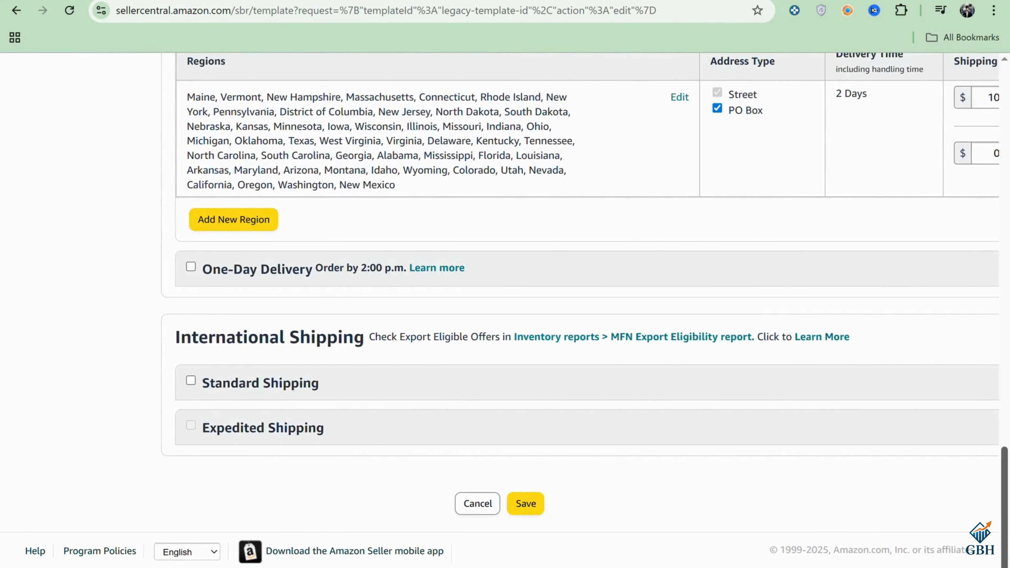
pyautogui.hscroll(4, 505, 310)
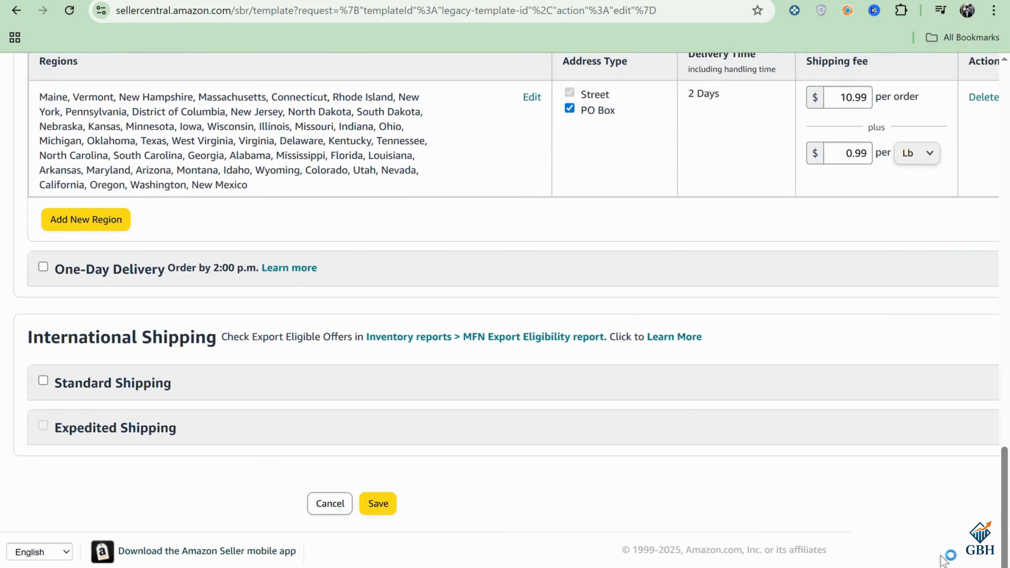
# Step: Review the template's Free Economy, Standard and Expedited domestic shipping sections again, comparing their regions, address types, transit times and shipping fees
pyautogui.scroll(8, 505, 310)
pyautogui.scroll(12, 513, 310)
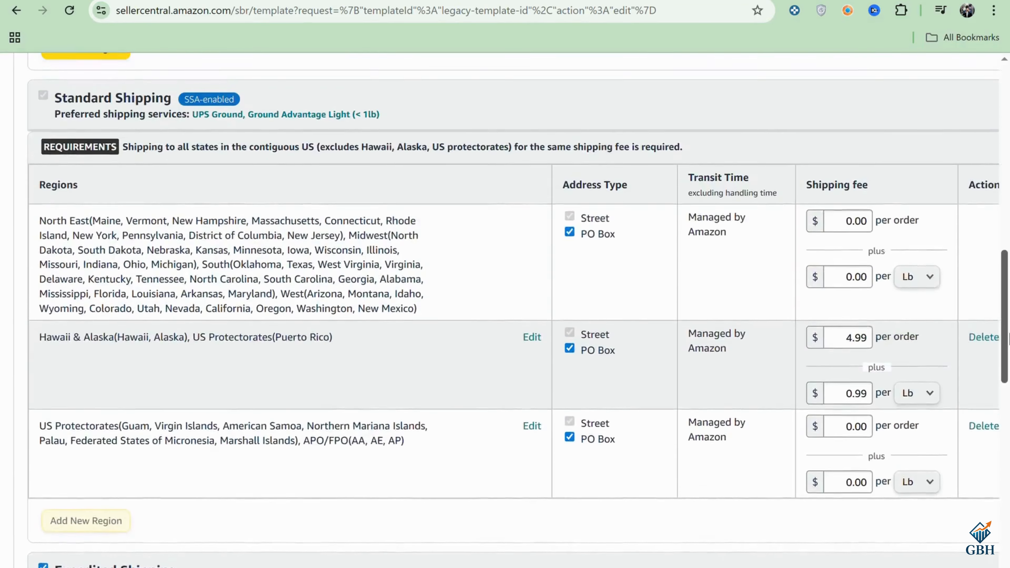
pyautogui.scroll(10, 505, 311)
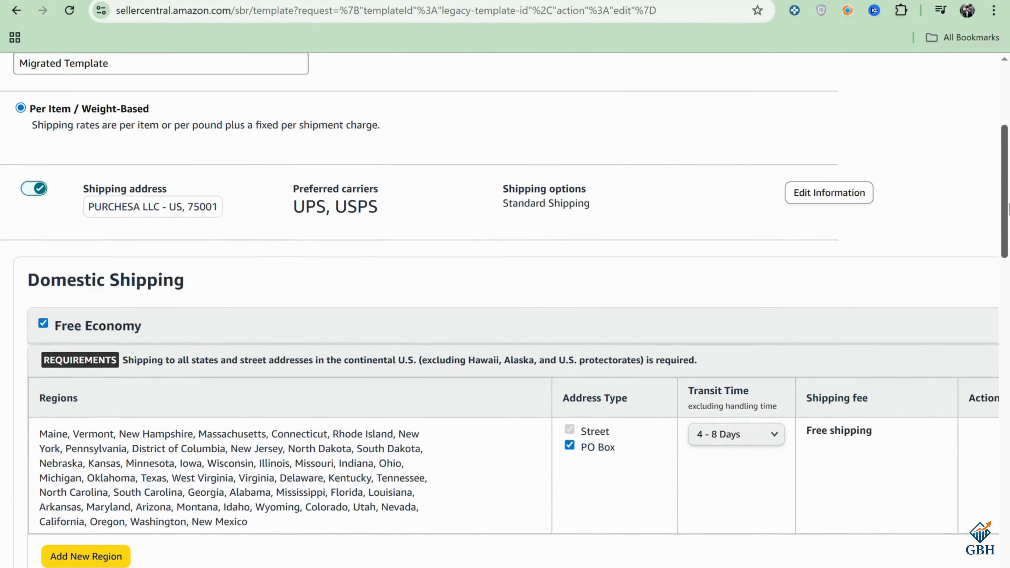
pyautogui.moveTo(1009, 210); pyautogui.dragTo(1009, 259)
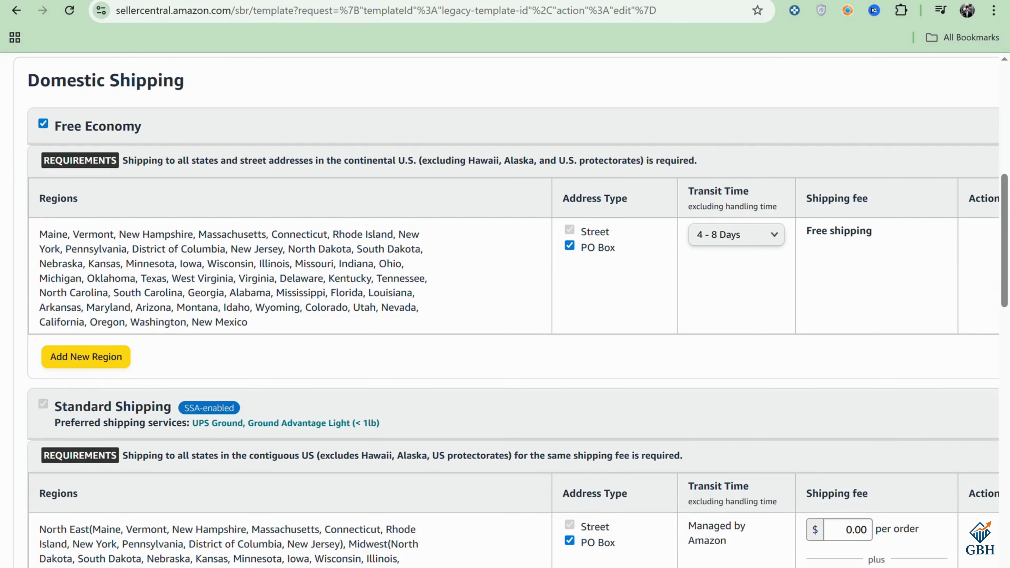
pyautogui.hscroll(2, 501, 313)
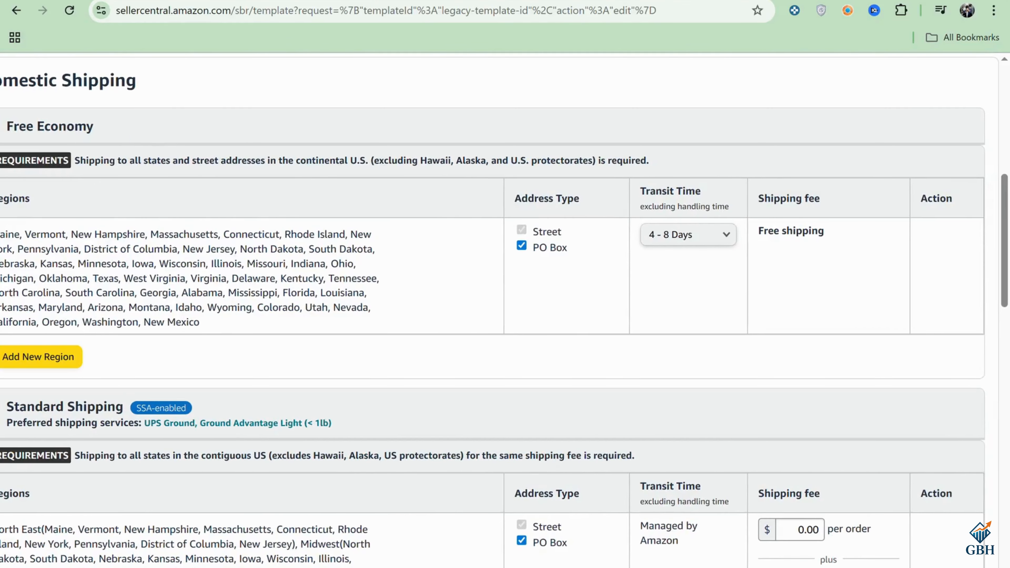
pyautogui.hscroll(-5, 500, 313)
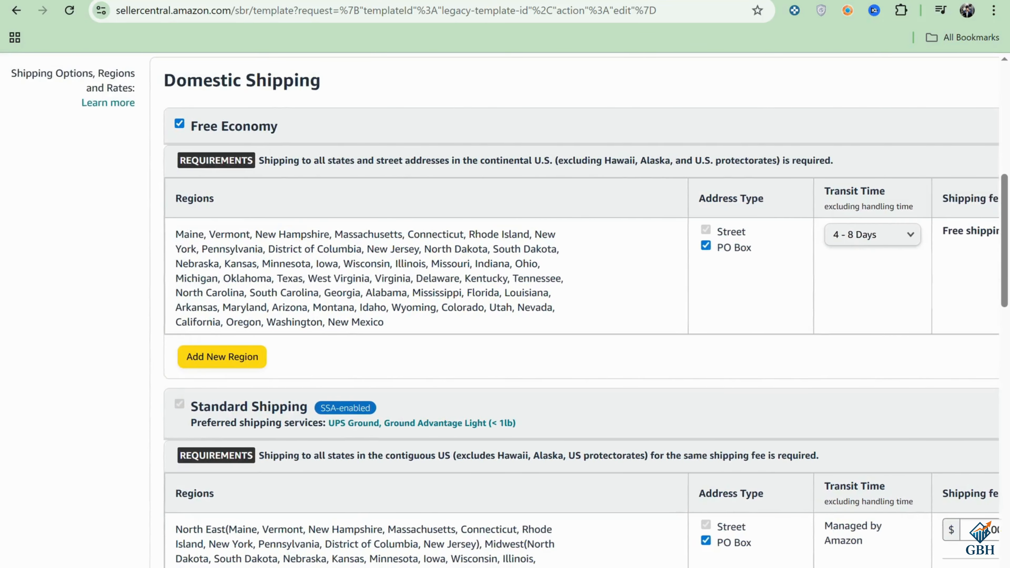
pyautogui.hscroll(5, 500, 313)
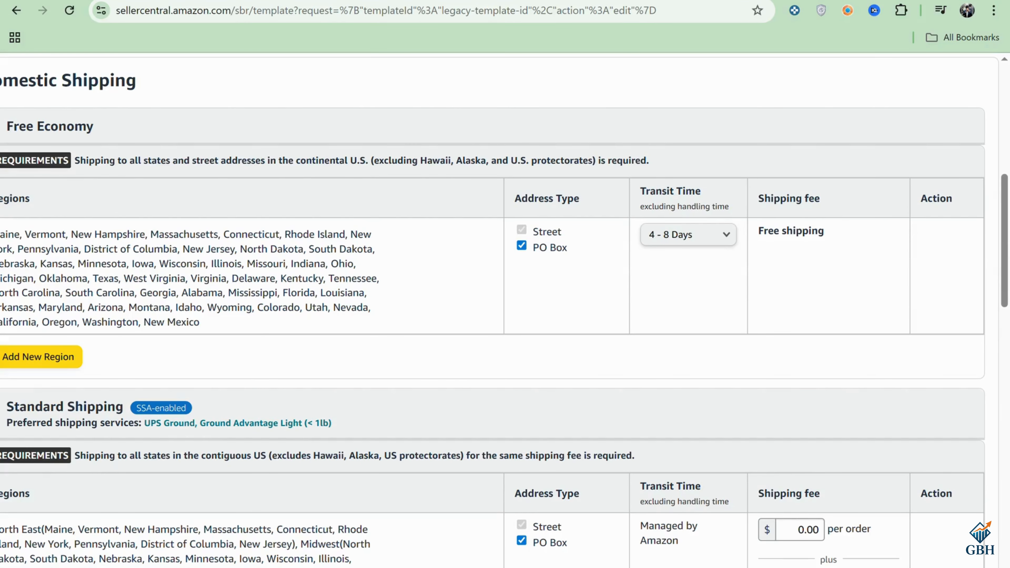
pyautogui.scroll(-3, 1009, 259)
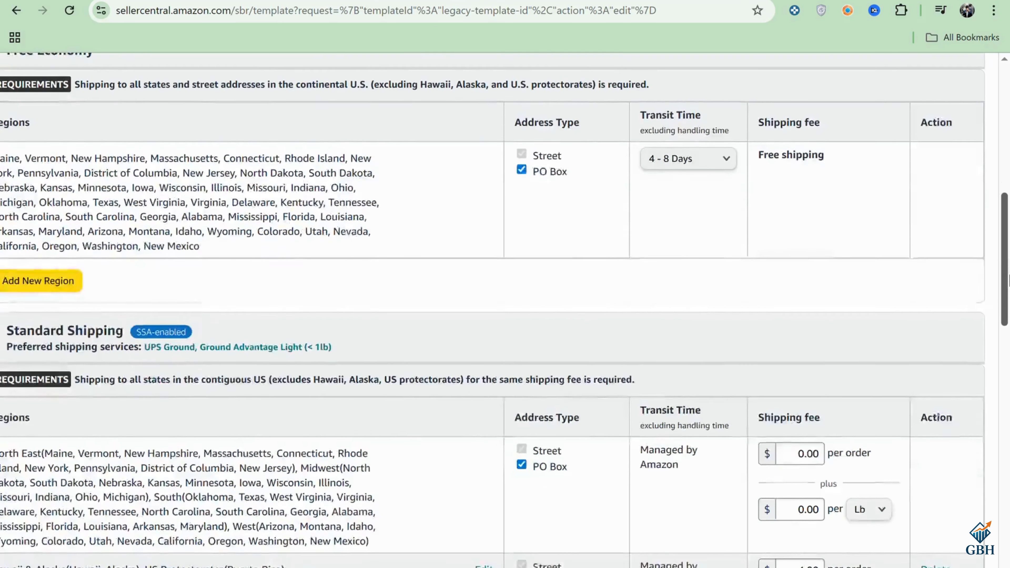
pyautogui.moveTo(1009, 283); pyautogui.dragTo(1009, 282)
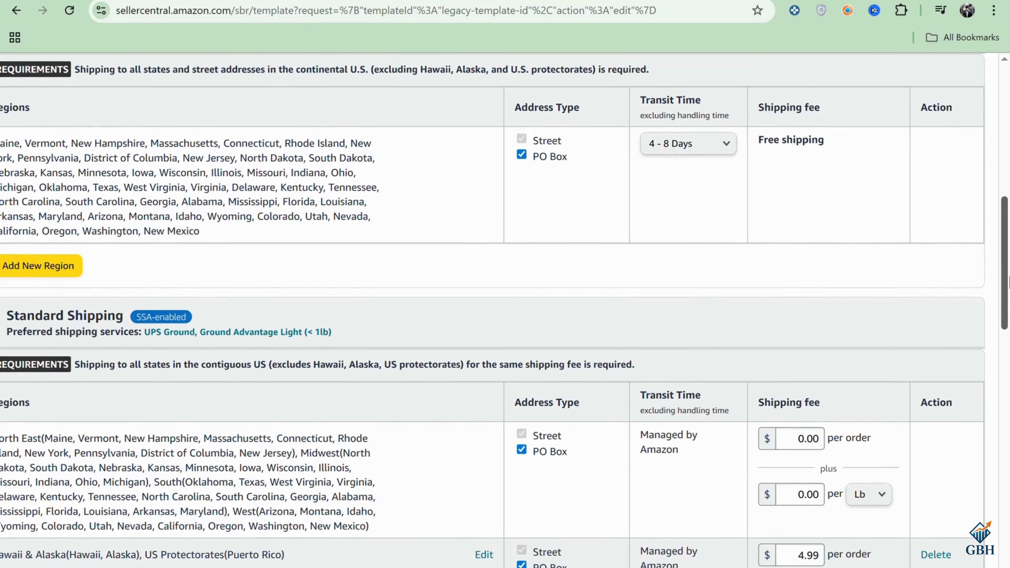
pyautogui.scroll(5, 729, 468)
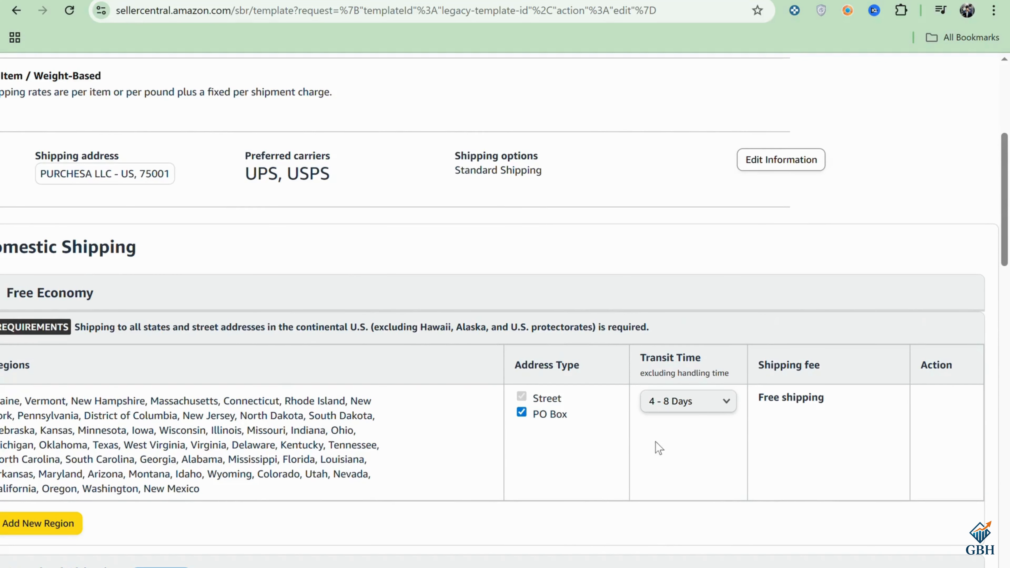
pyautogui.moveTo(1009, 265); pyautogui.dragTo(1009, 424)
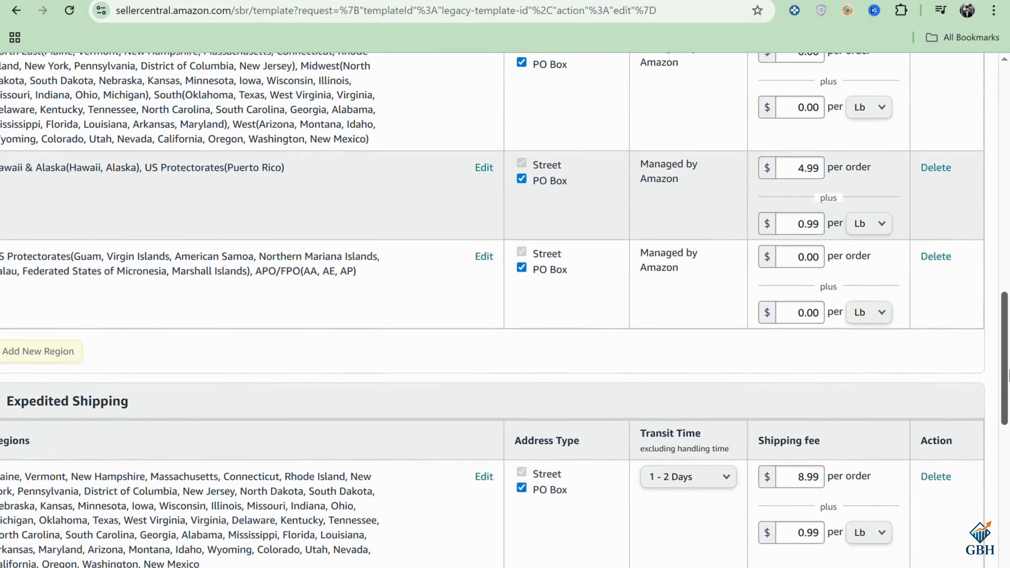
pyautogui.moveTo(1008, 376); pyautogui.dragTo(1009, 171)
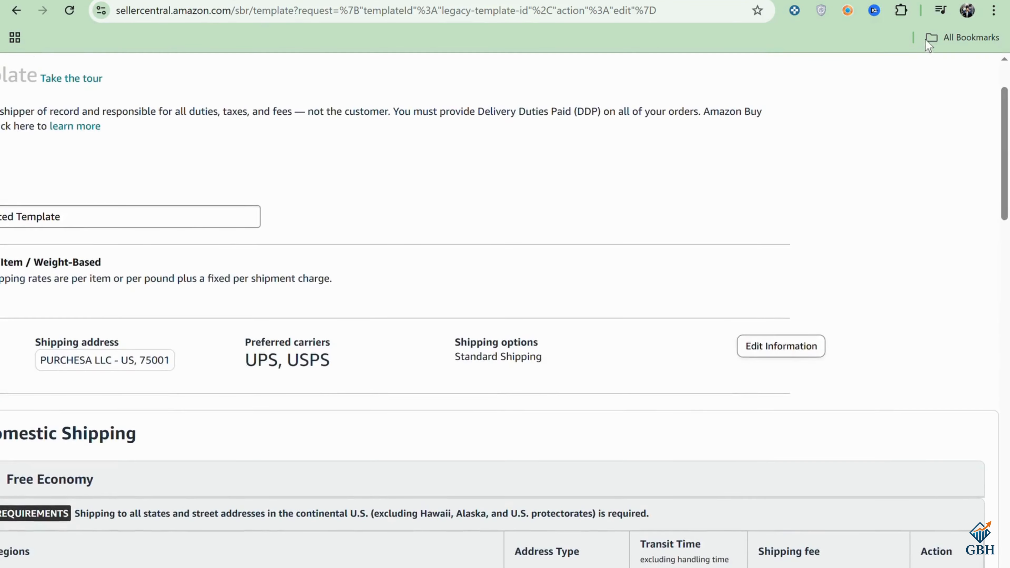